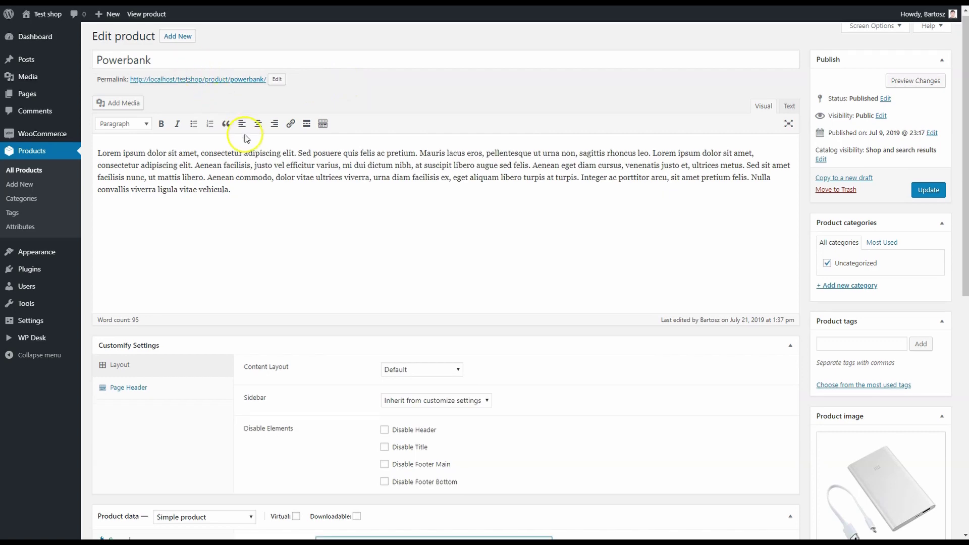
- Confirm the Powerbank weighs 0.5 kg, then add it to the cart from its product page
scroll(243, 127, down, 5)
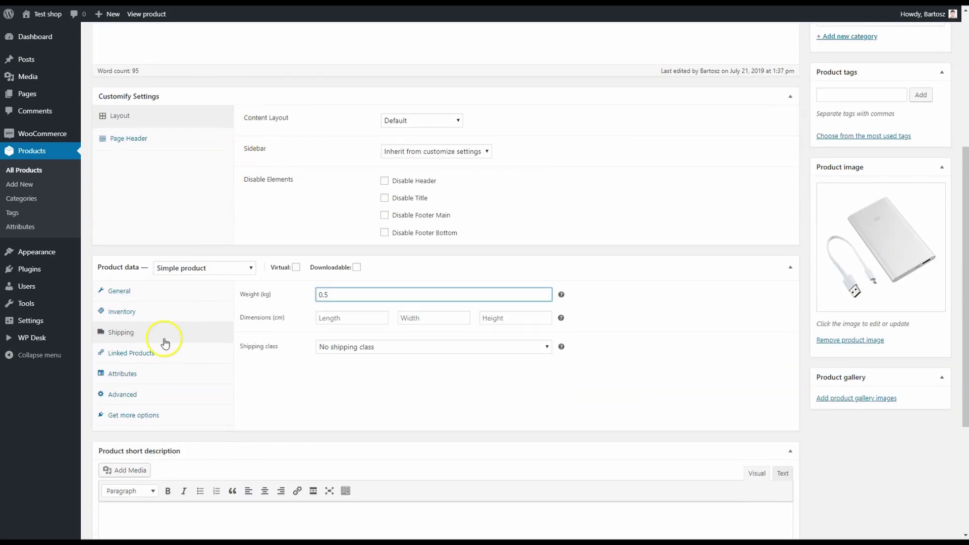
click(349, 296)
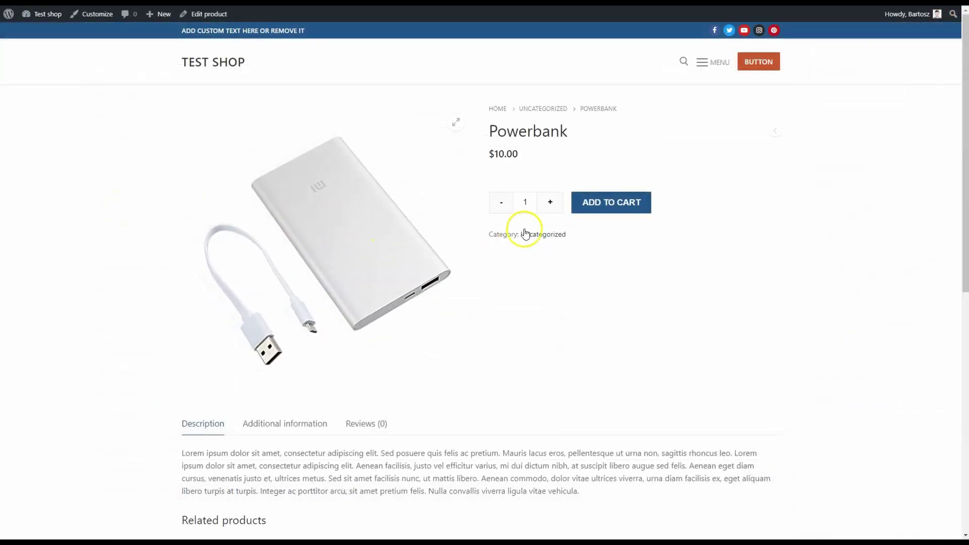
click(629, 205)
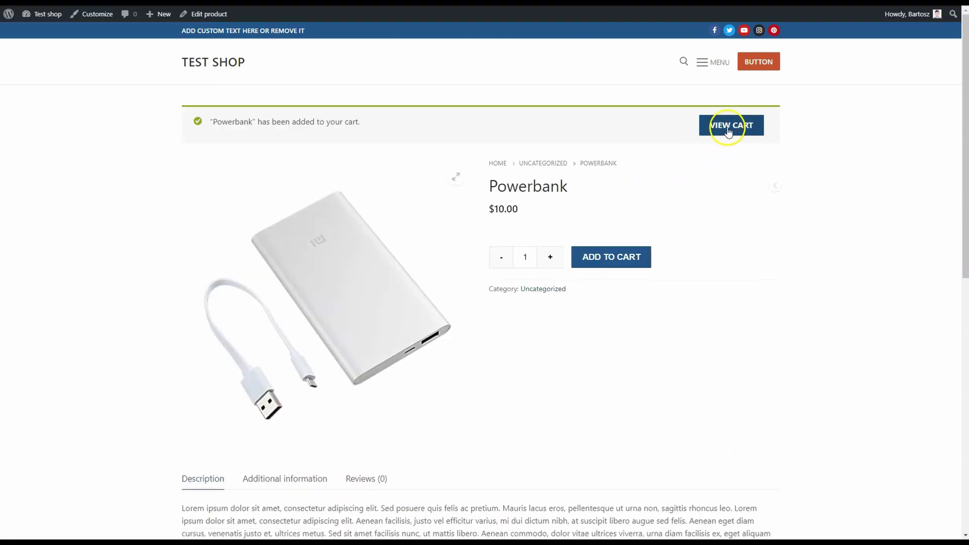
- View the cart and highlight the Weight Based Shipping cost line
click(732, 128)
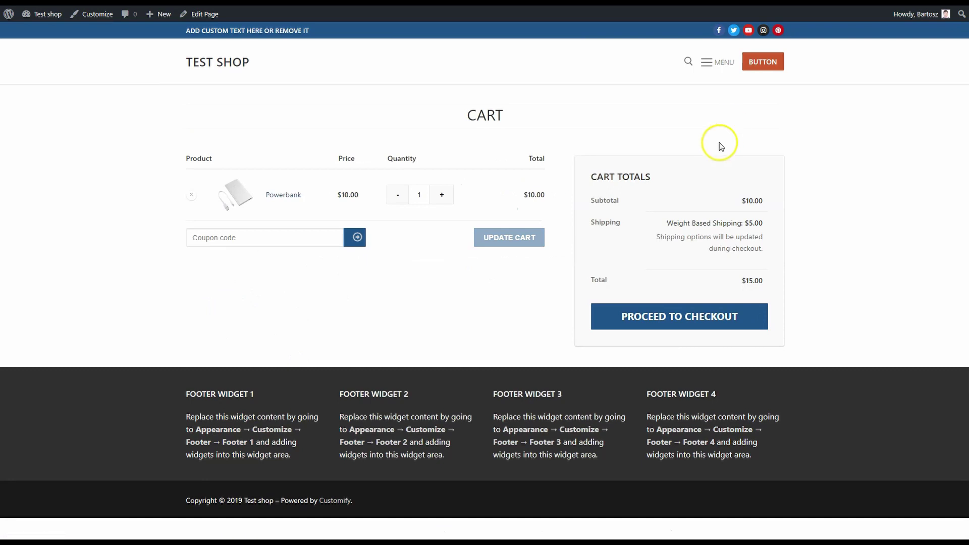
drag(666, 223, 775, 227)
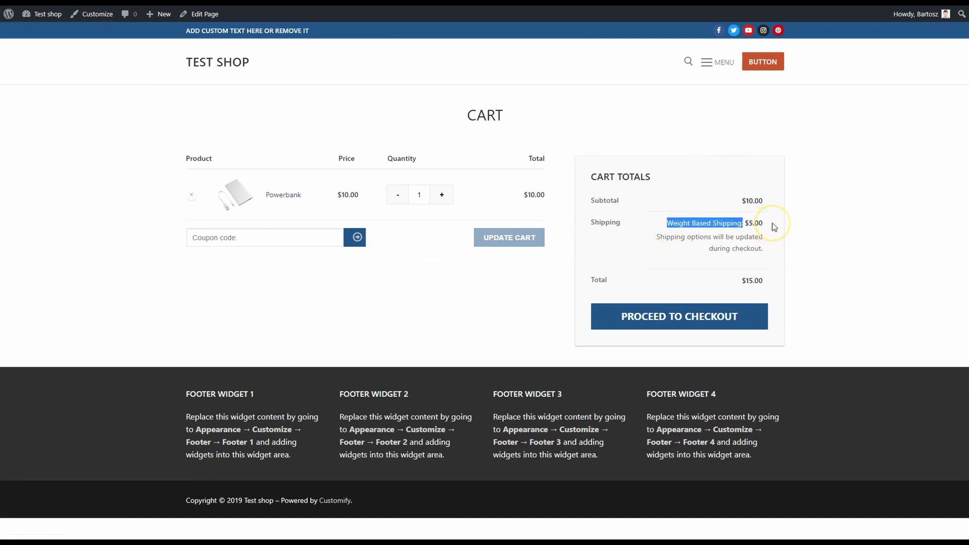
click(773, 226)
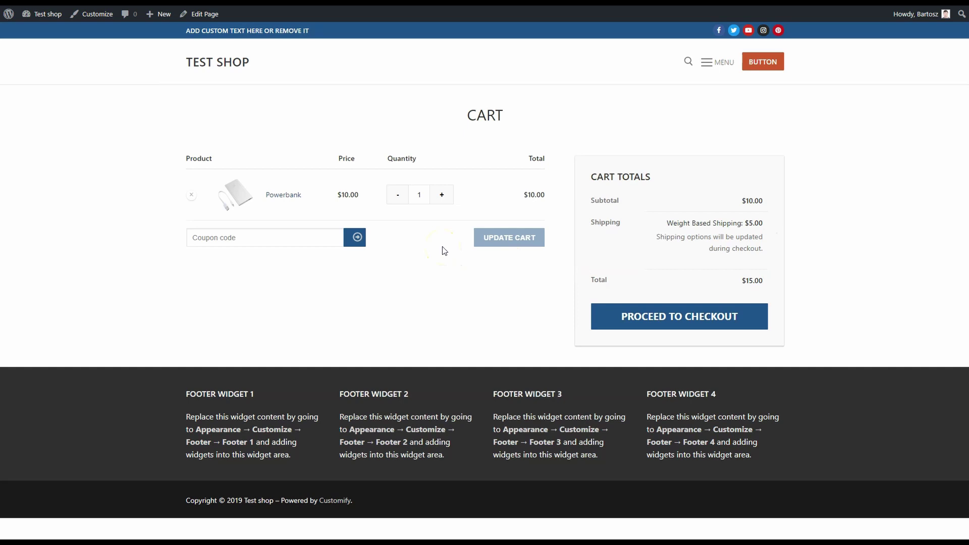
- Raise the Powerbank quantity to 3 and update the cart
click(442, 196)
click(442, 198)
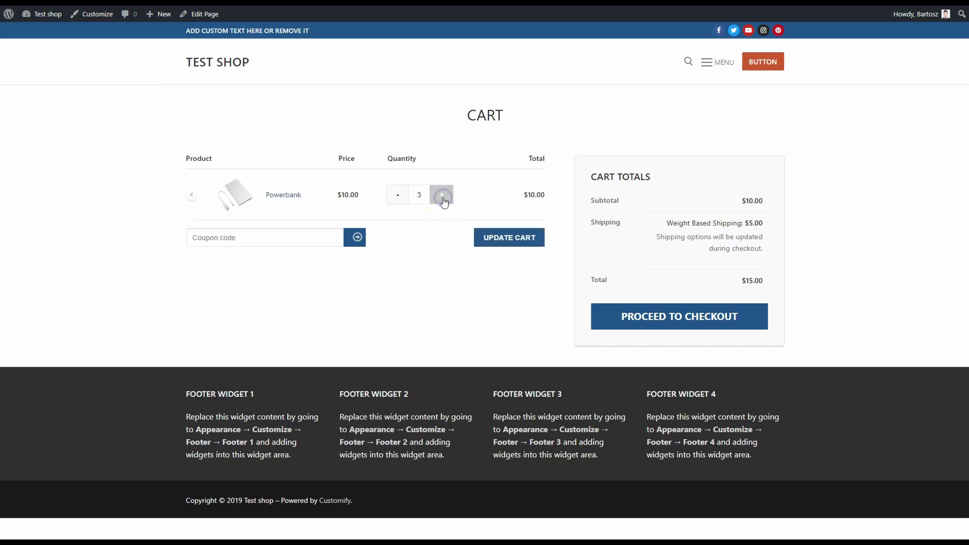
click(506, 237)
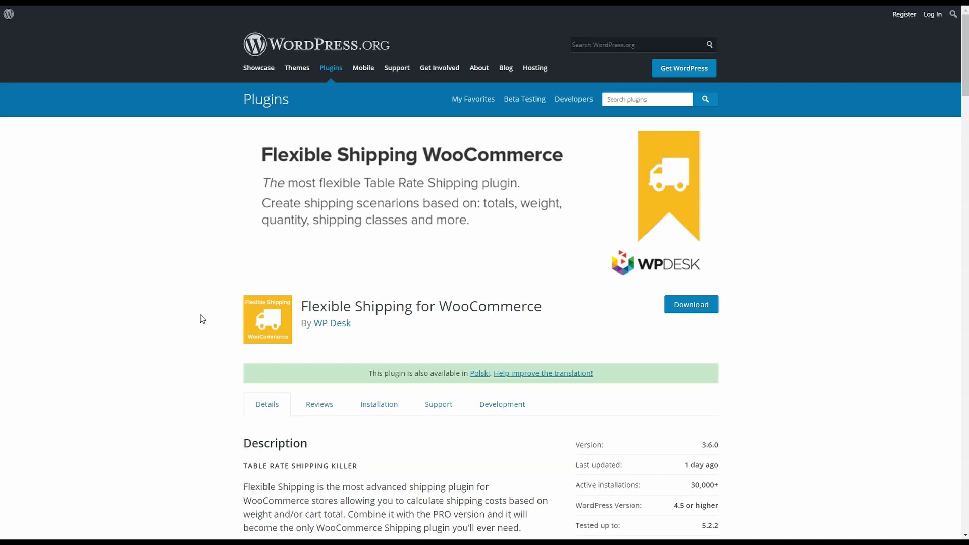
- Scroll through the Flexible Shipping for WooCommerce description on WordPress.org
scroll(201, 317, down, 4)
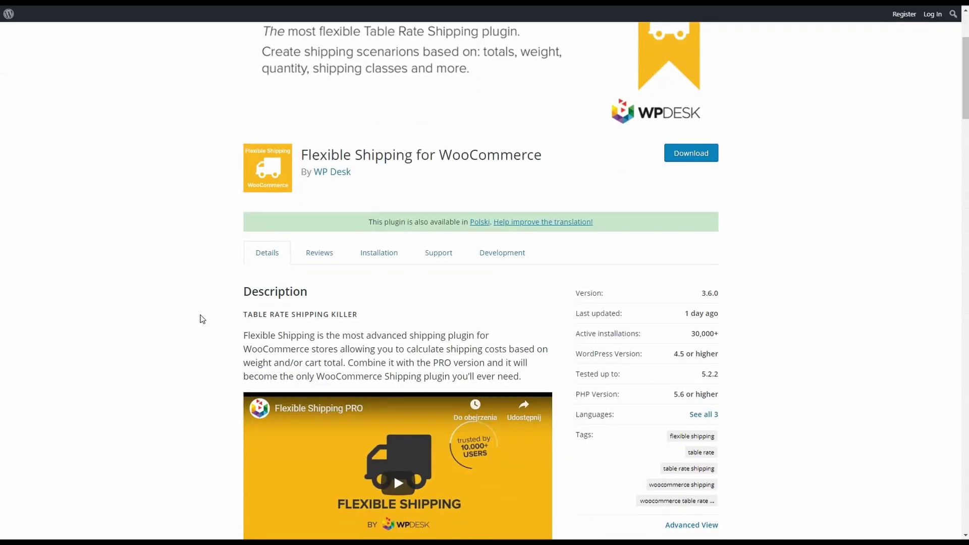
scroll(201, 319, down, 1)
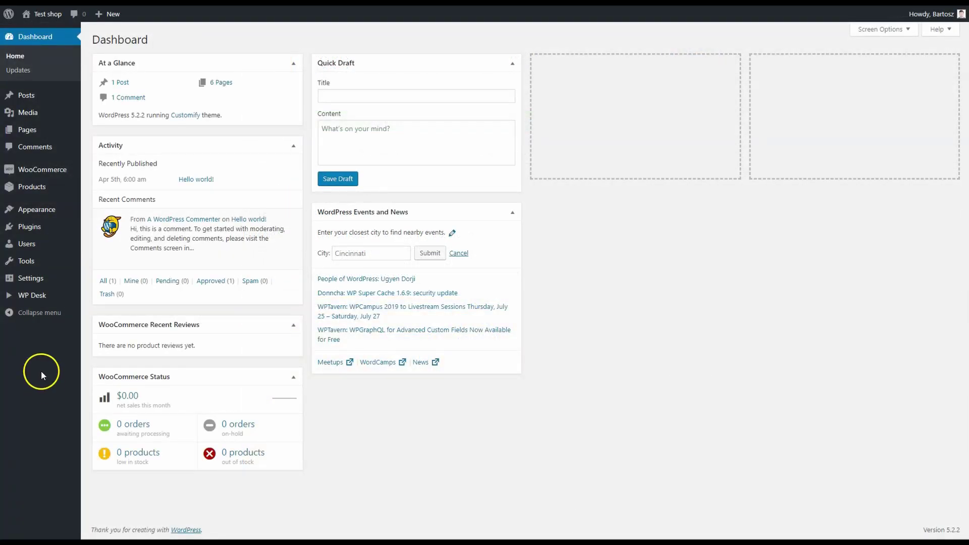
- Search Plugins > Add New for 'Flexible Shipping'
mouse_move(35, 227)
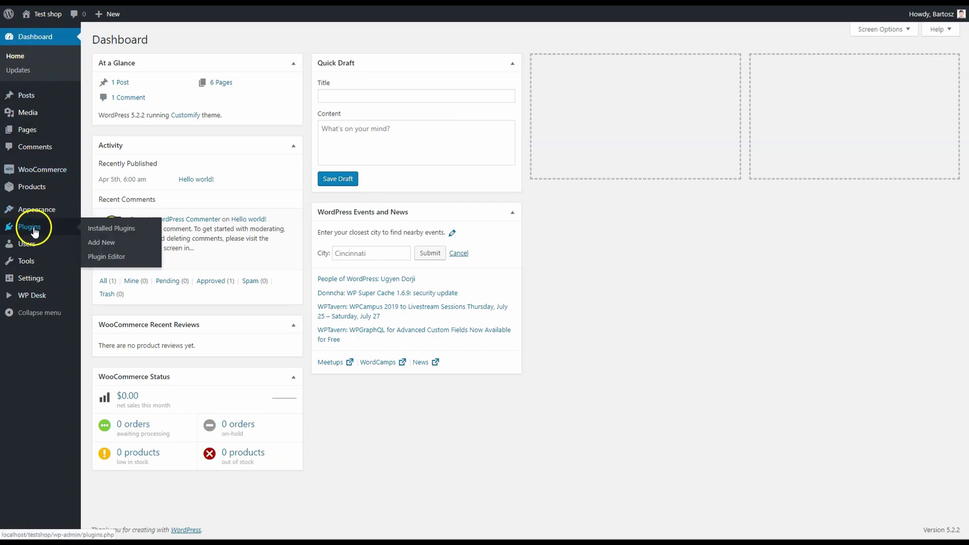
click(101, 243)
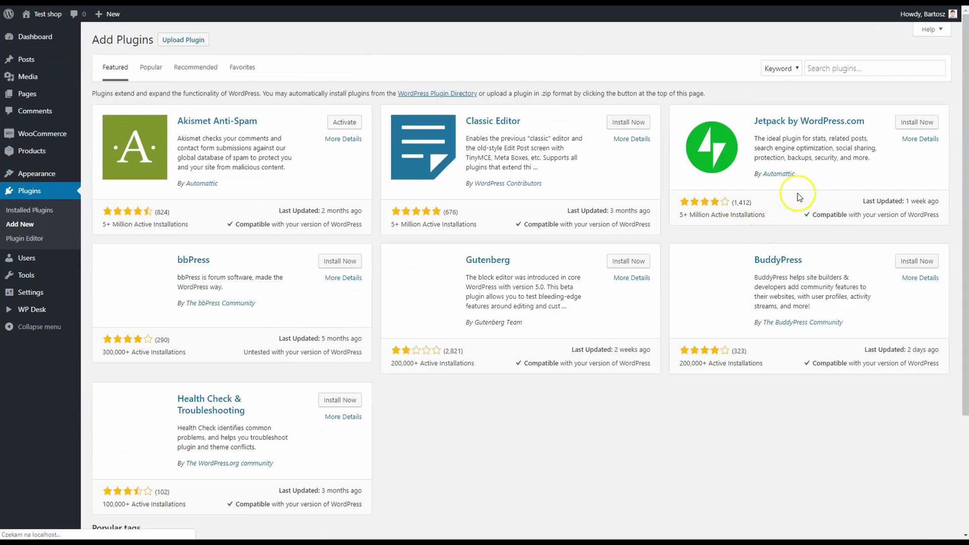
click(852, 68)
text(Flexible Shipping)
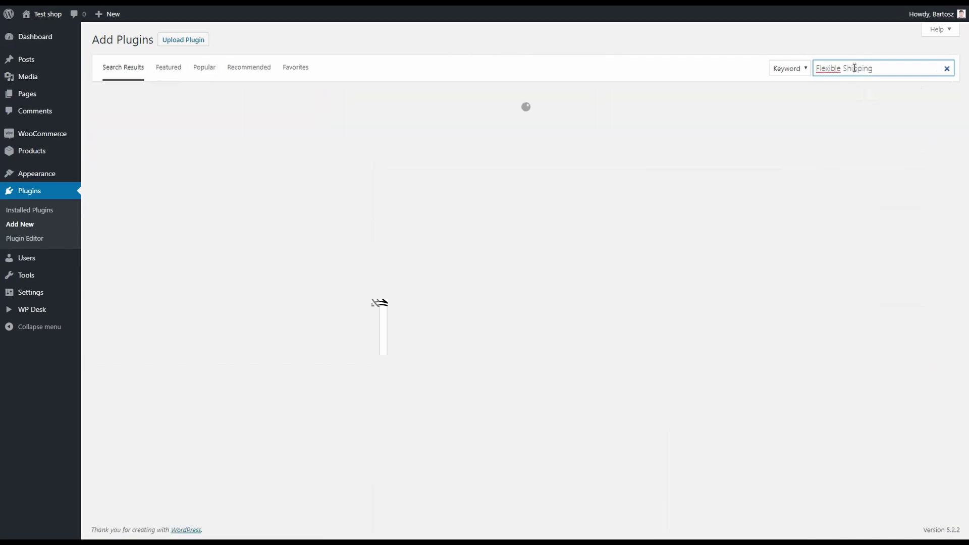
- Install and activate Flexible Shipping for WooCommerce, then confirm it is listed as active
click(324, 126)
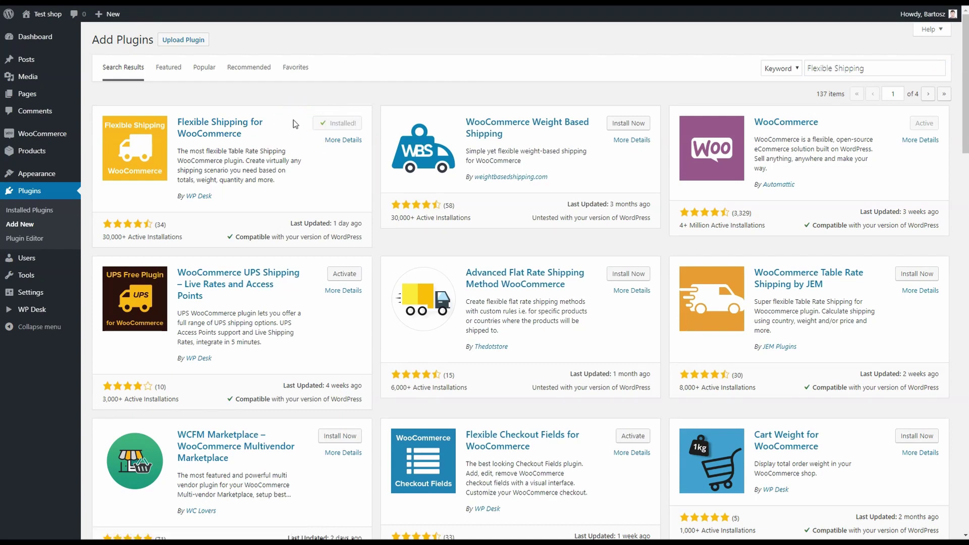
click(342, 126)
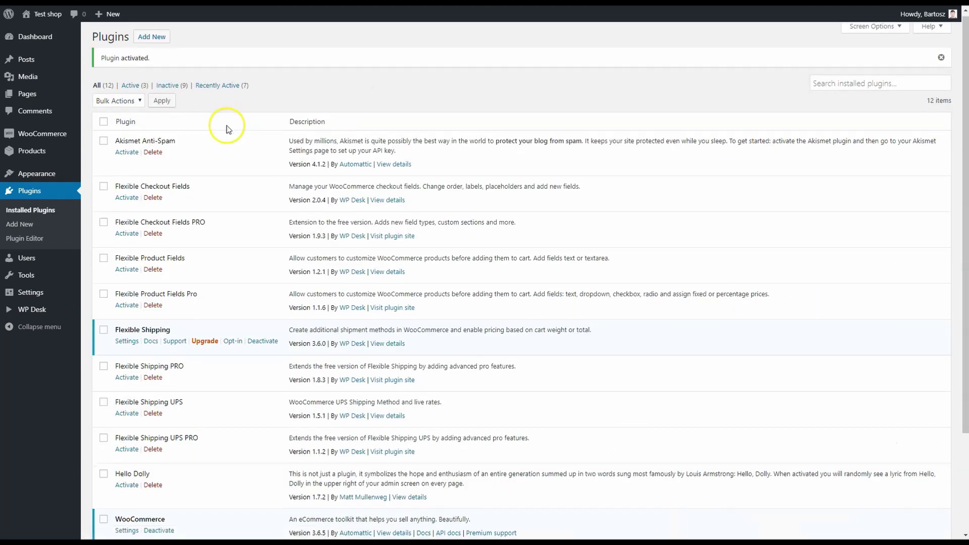
scroll(227, 126, down, 2)
drag(114, 229, 195, 234)
click(195, 235)
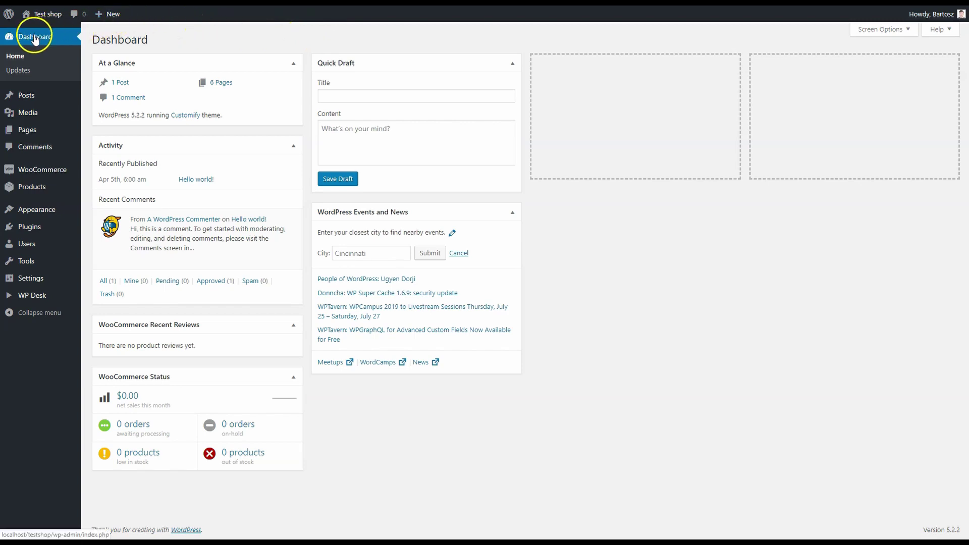
- Go to WooCommerce Settings > Shipping and start adding a new shipping zone
mouse_move(45, 168)
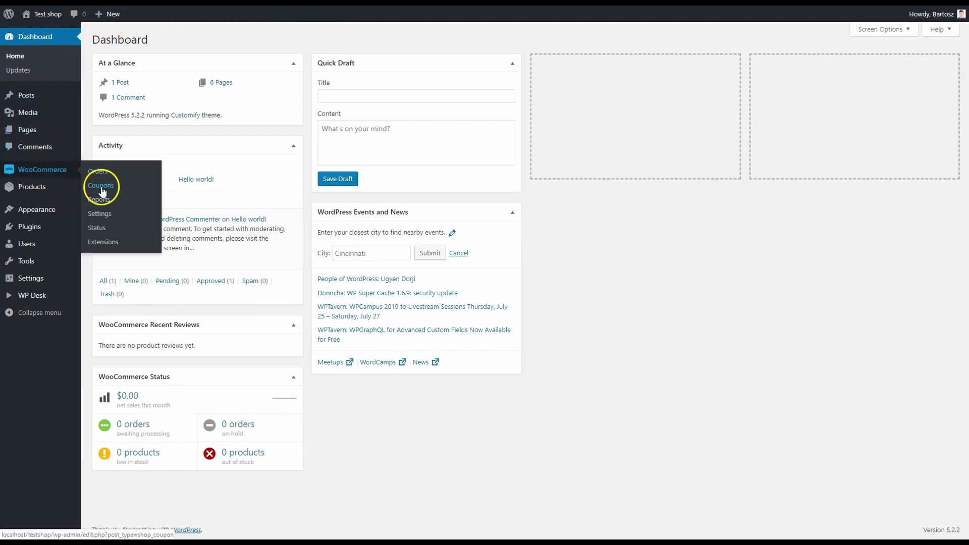
click(106, 215)
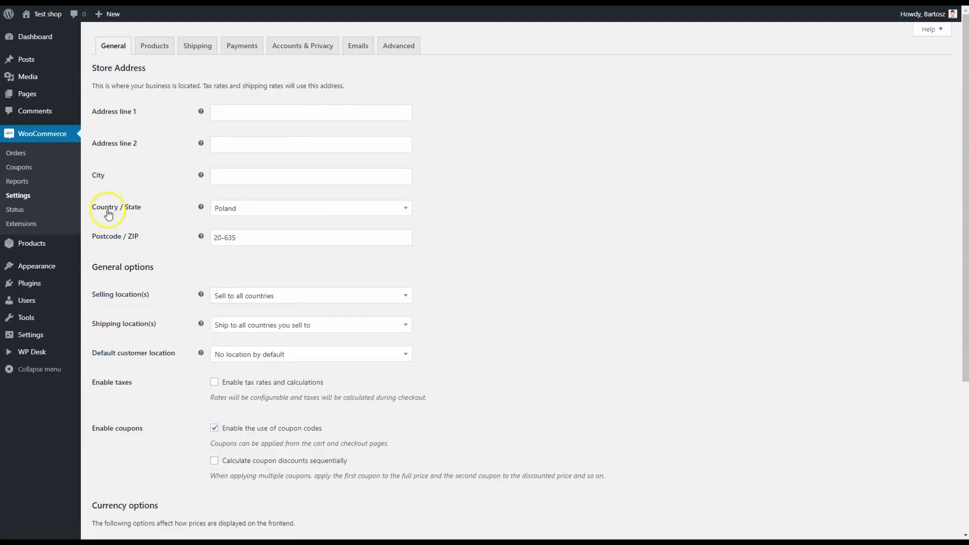
click(199, 45)
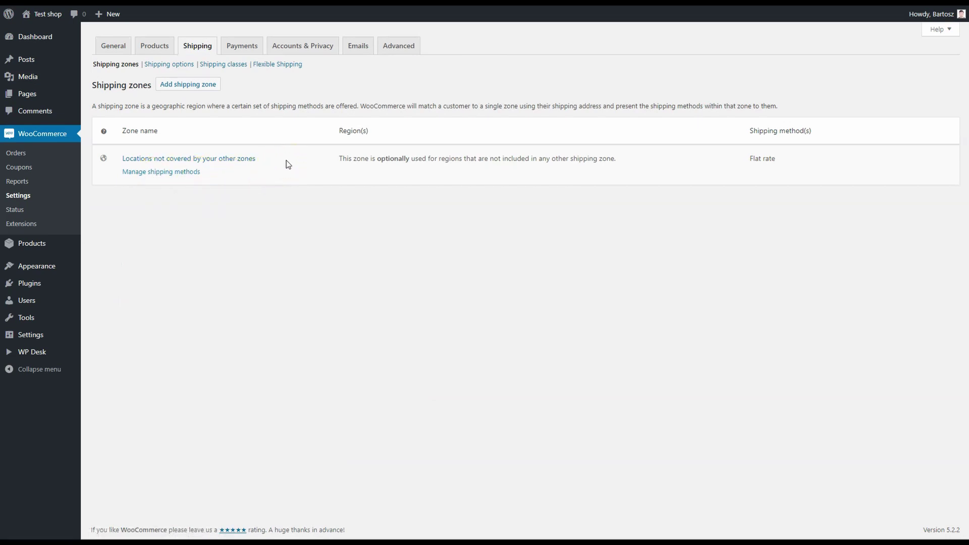
click(210, 89)
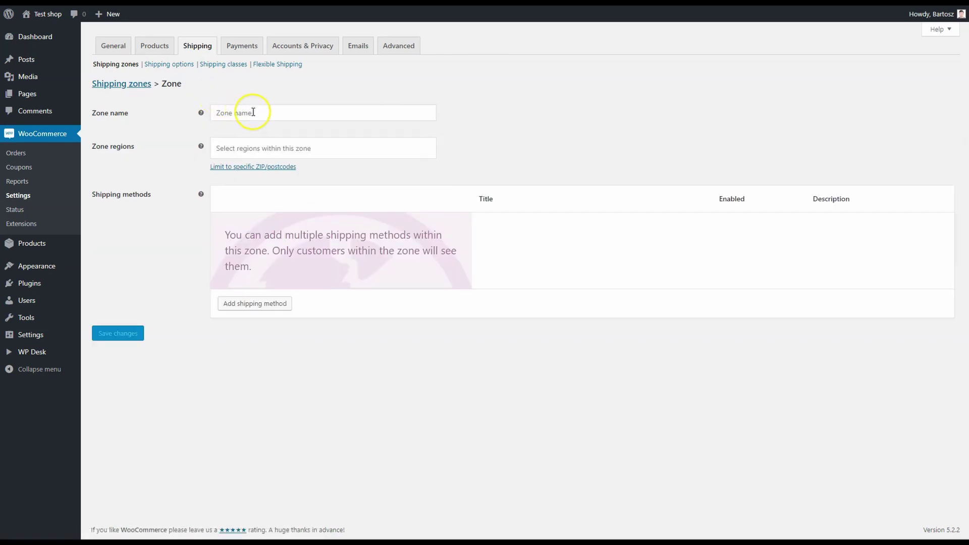
- Name the zone 'Poland' and set Poland as its region
click(256, 112)
text(Poland)
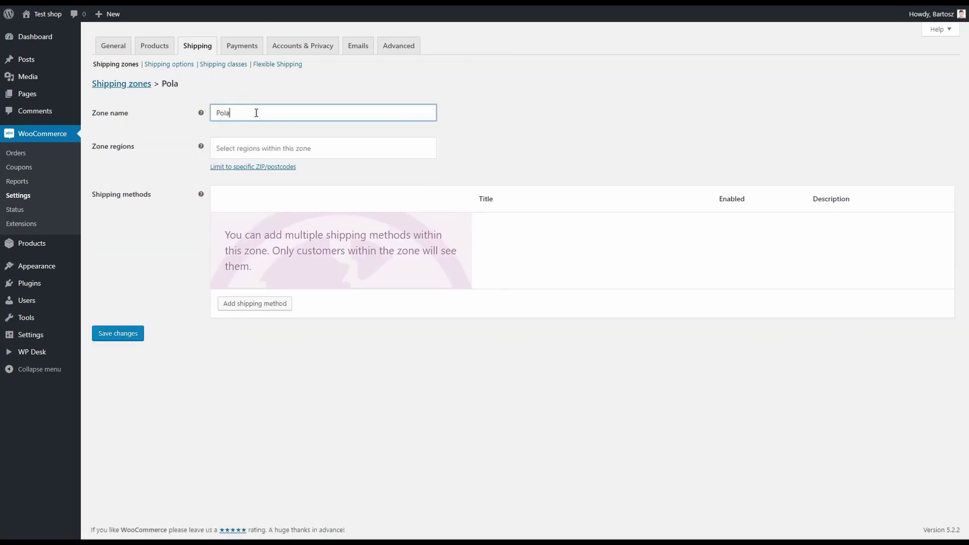
click(265, 142)
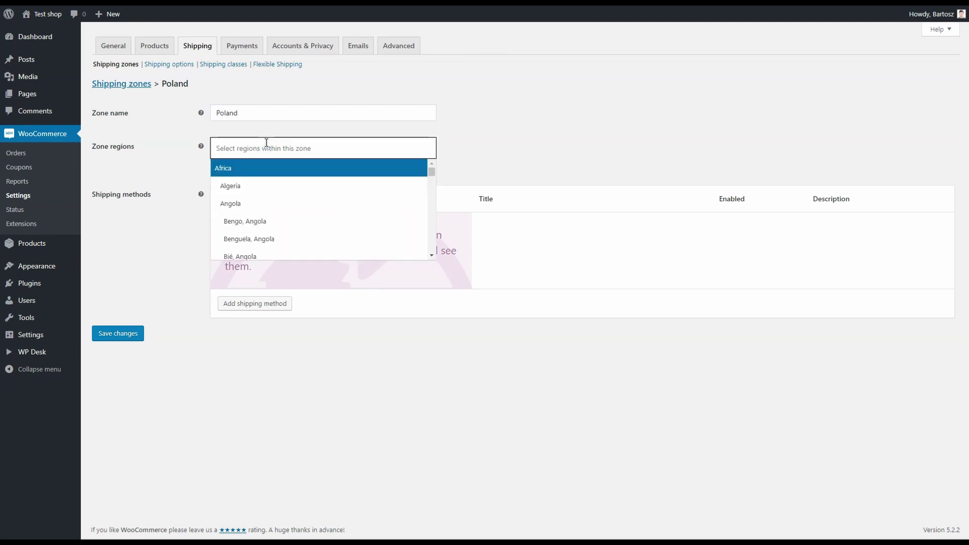
text(Pol)
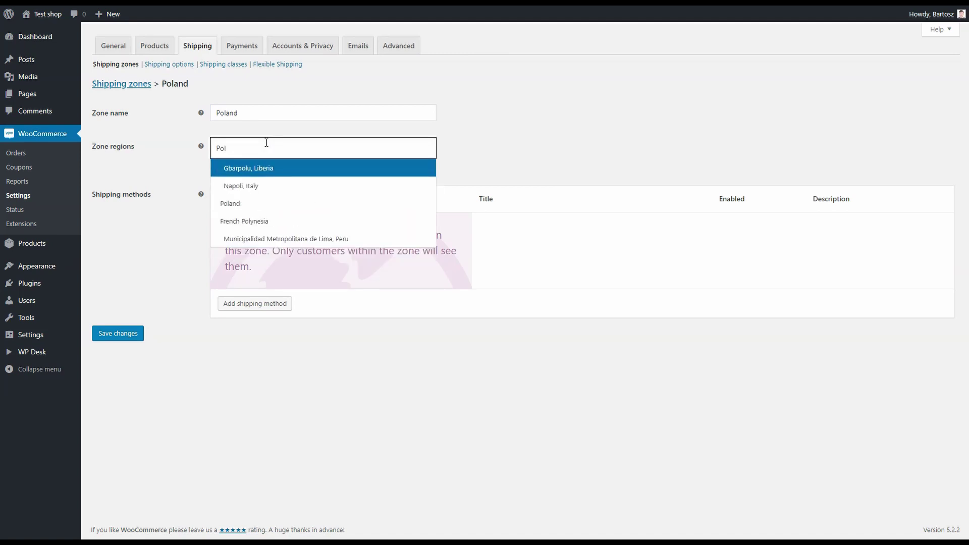
click(245, 204)
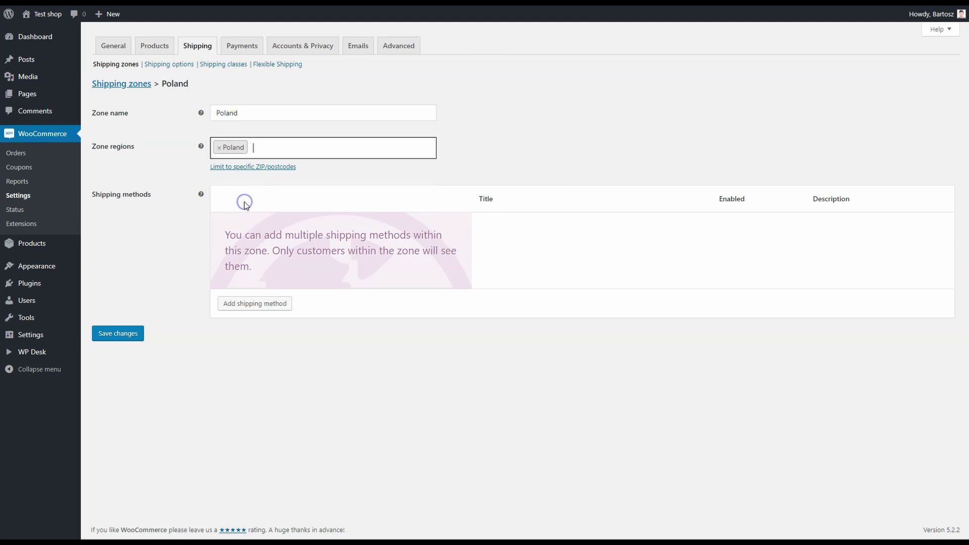
- Add Flexible Shipping as the Poland zone's shipping method
click(263, 305)
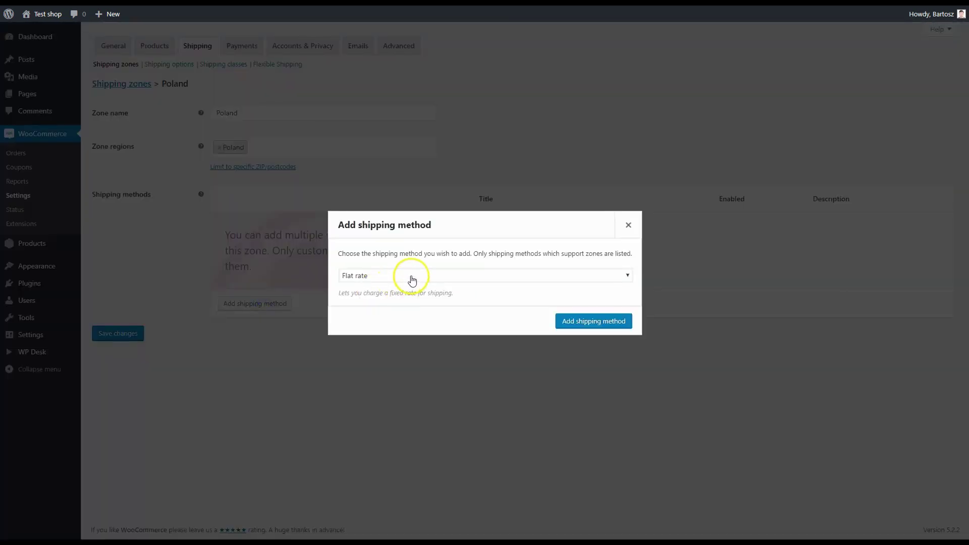
click(409, 276)
click(406, 316)
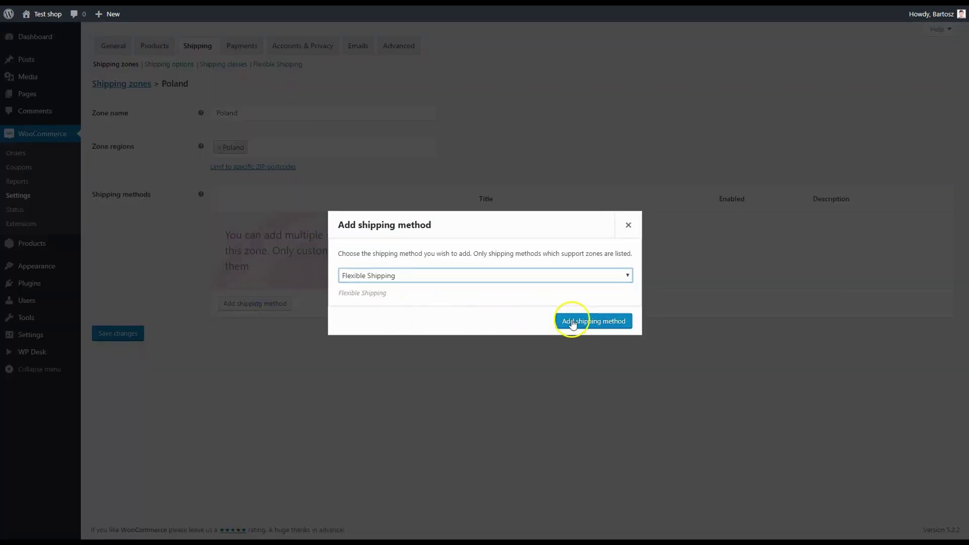
click(619, 325)
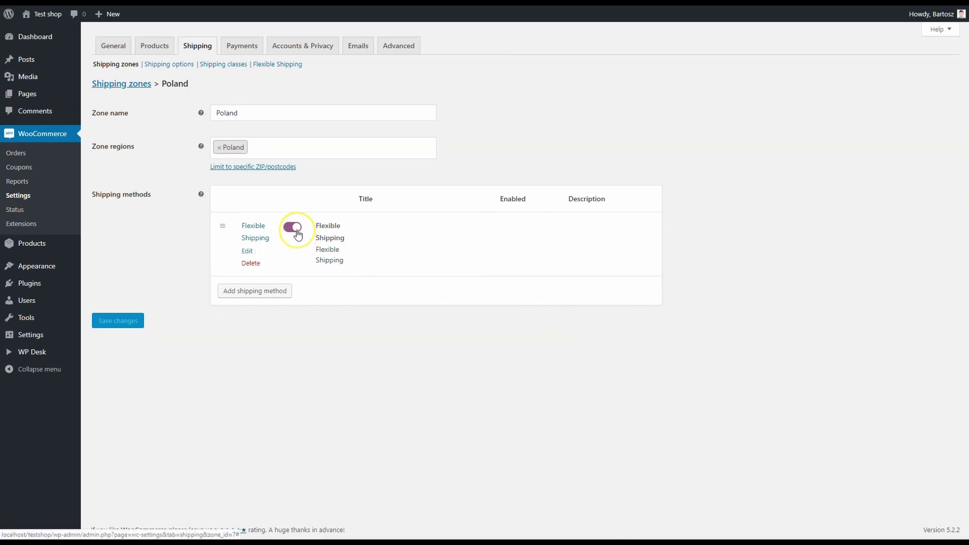
click(248, 251)
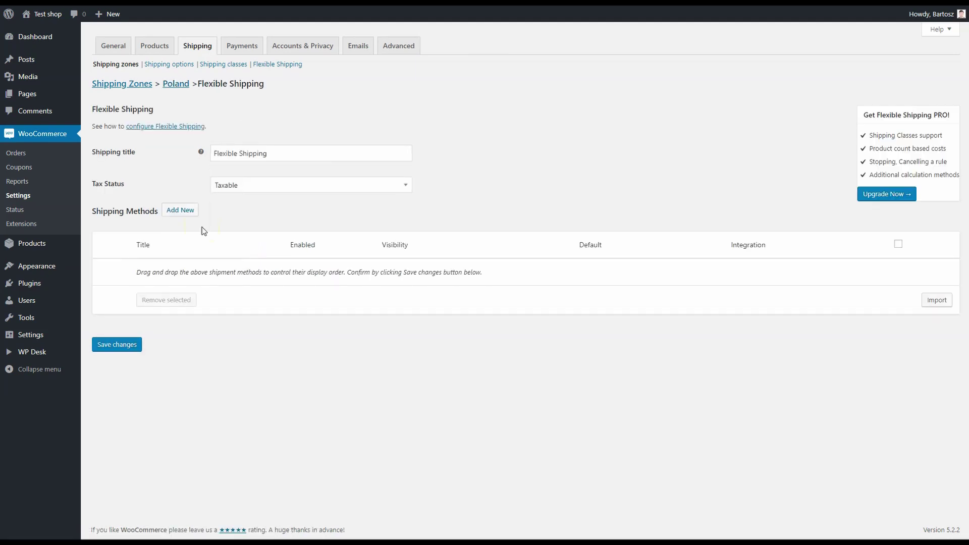
- Create a new Flexible Shipping method, enable it and title it 'Weight Based Shipping'
click(191, 211)
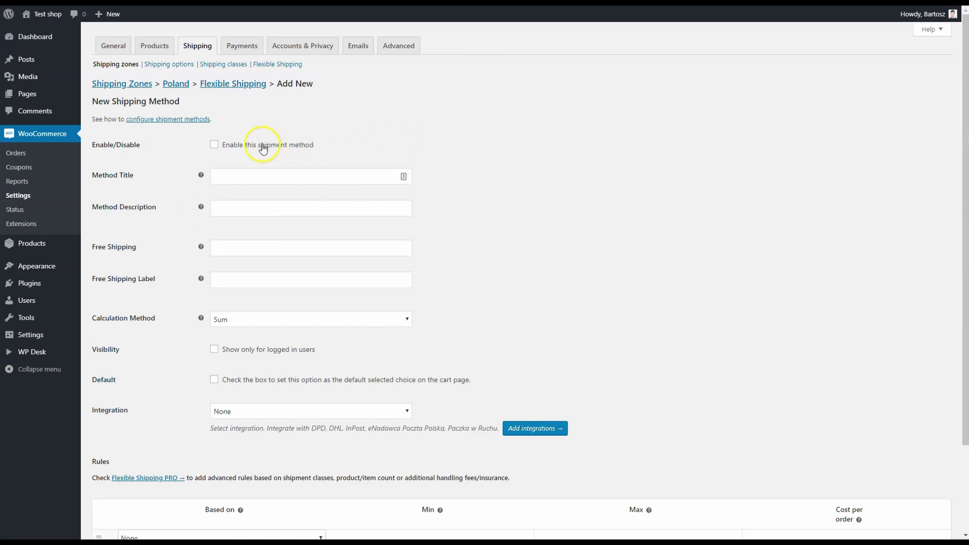
click(214, 144)
click(240, 176)
text(Weight Based Shipping)
scroll(437, 183, down, 2)
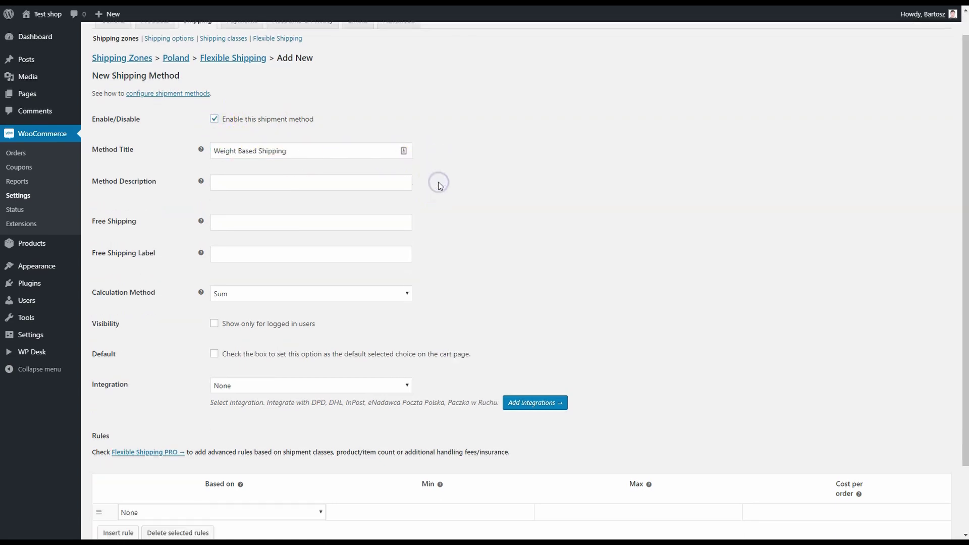
click(439, 185)
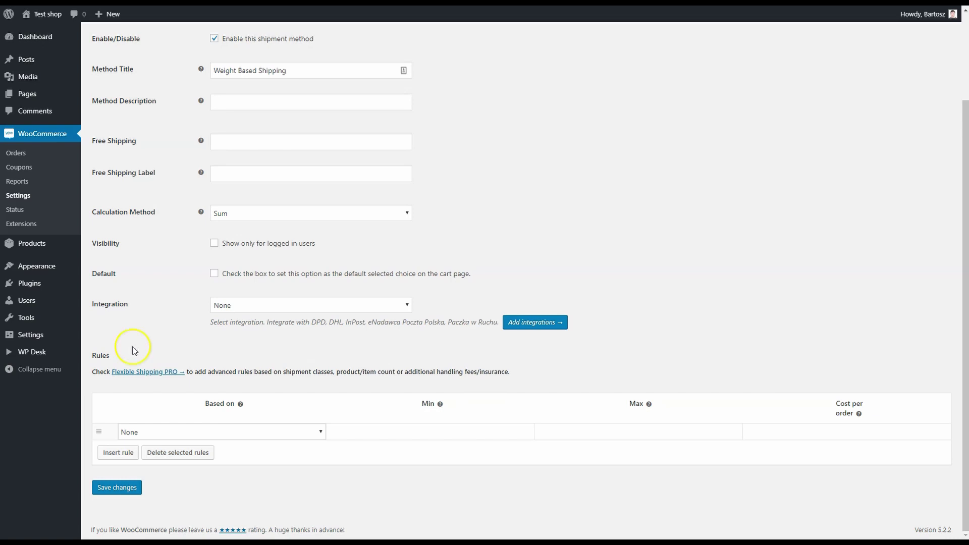
click(313, 432)
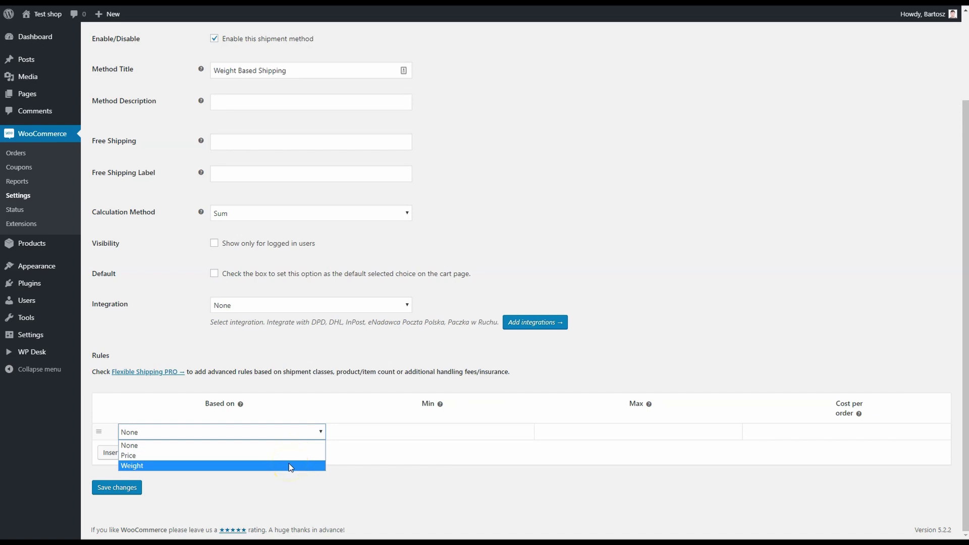
- Add four rule rows, each based on Weight
click(290, 465)
click(123, 454)
click(189, 448)
click(170, 482)
click(115, 469)
click(188, 464)
click(167, 497)
click(118, 486)
click(187, 481)
click(169, 515)
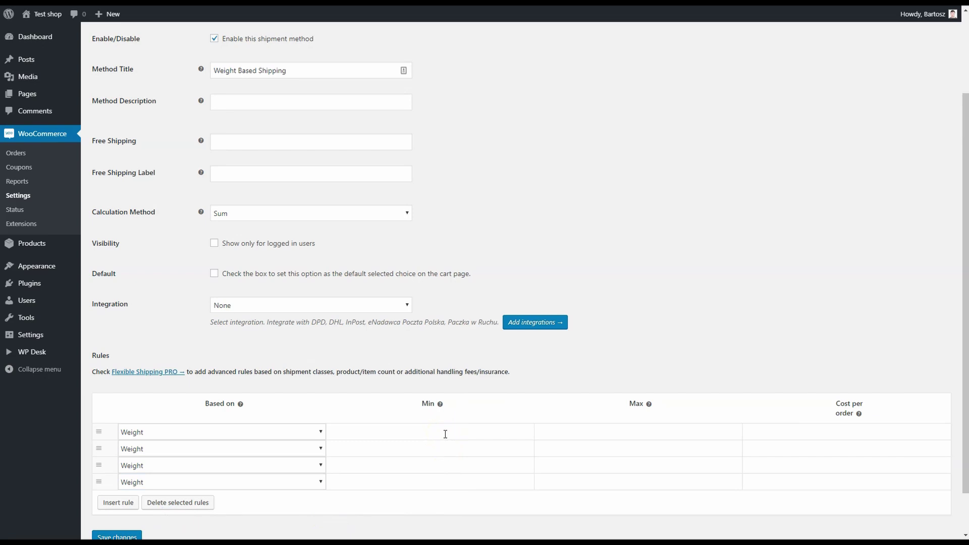
- Set the first rule to 0–1 kg costing 5 and save the shipping method
click(444, 433)
click(436, 448)
click(567, 432)
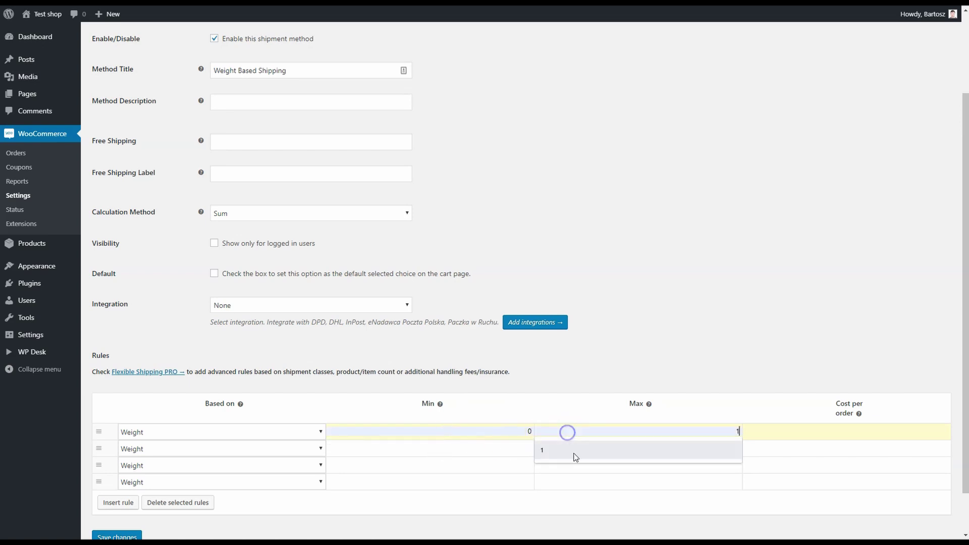
click(575, 457)
click(807, 431)
click(790, 456)
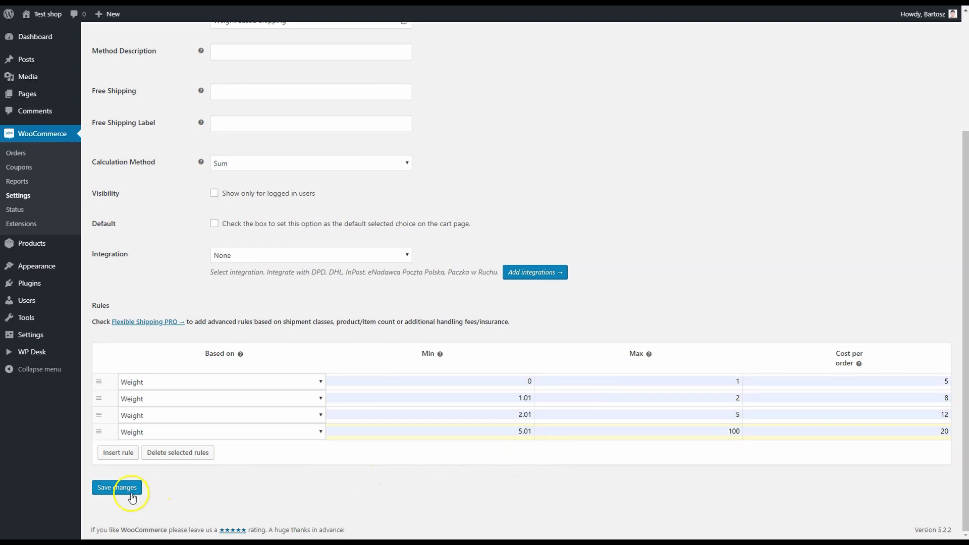
click(131, 494)
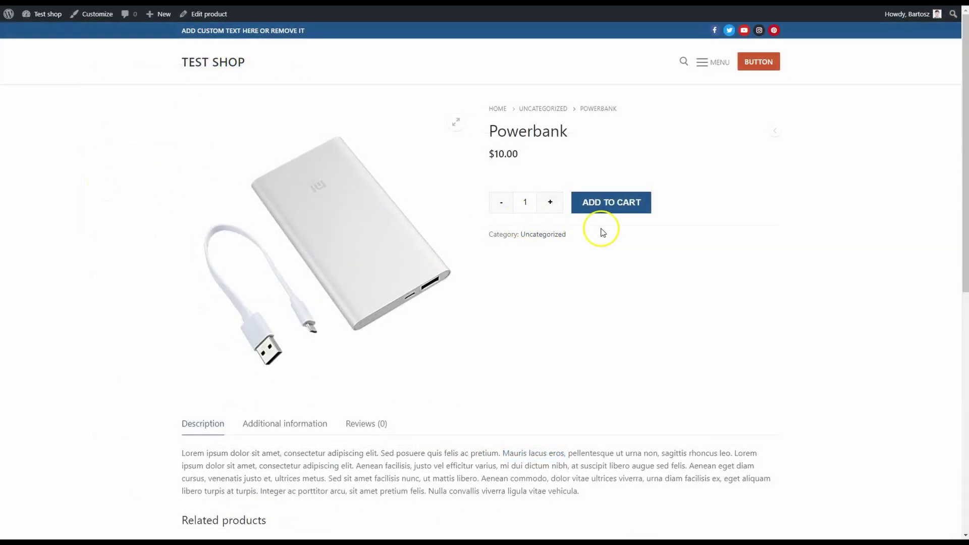
- Add the Powerbank to the cart, set quantity 3 and update, showing $8.00 shipping
click(638, 209)
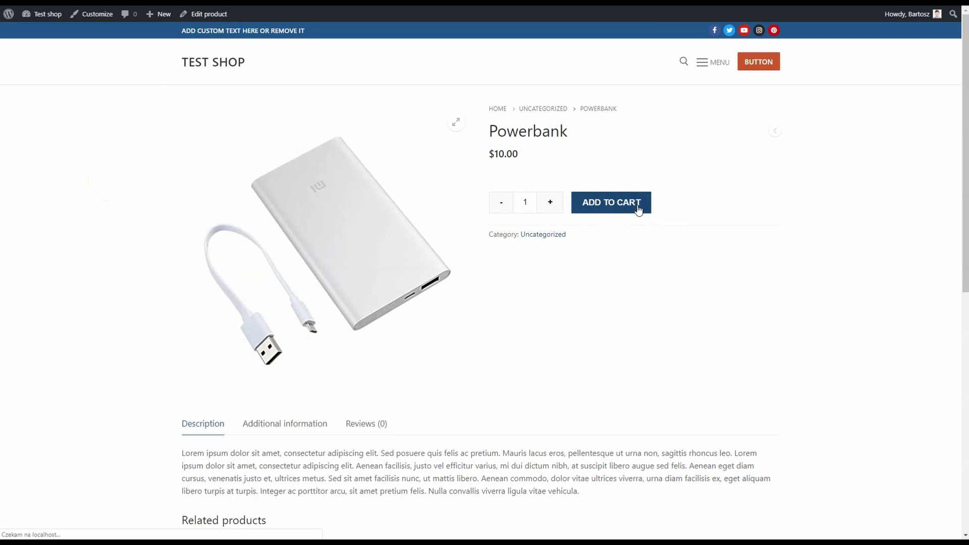
click(733, 128)
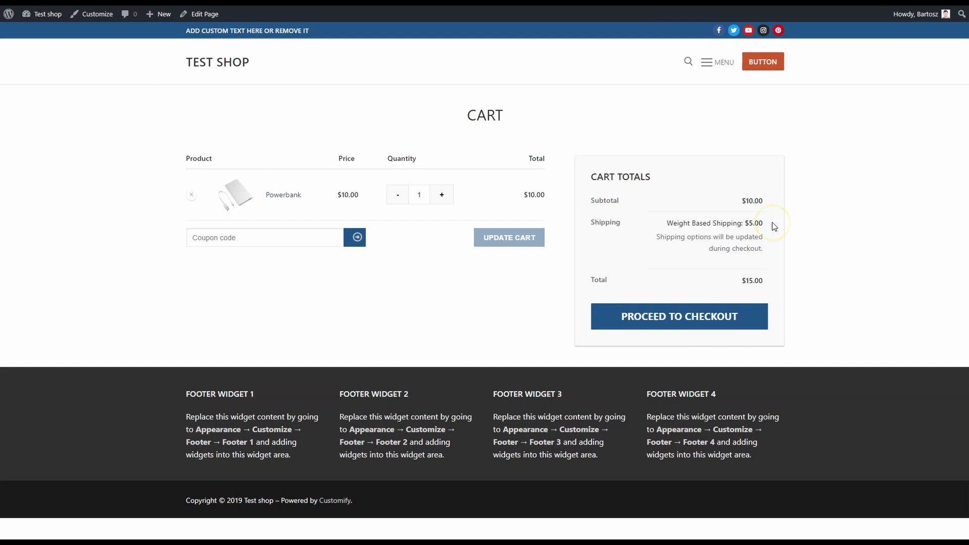
click(442, 194)
click(442, 194)
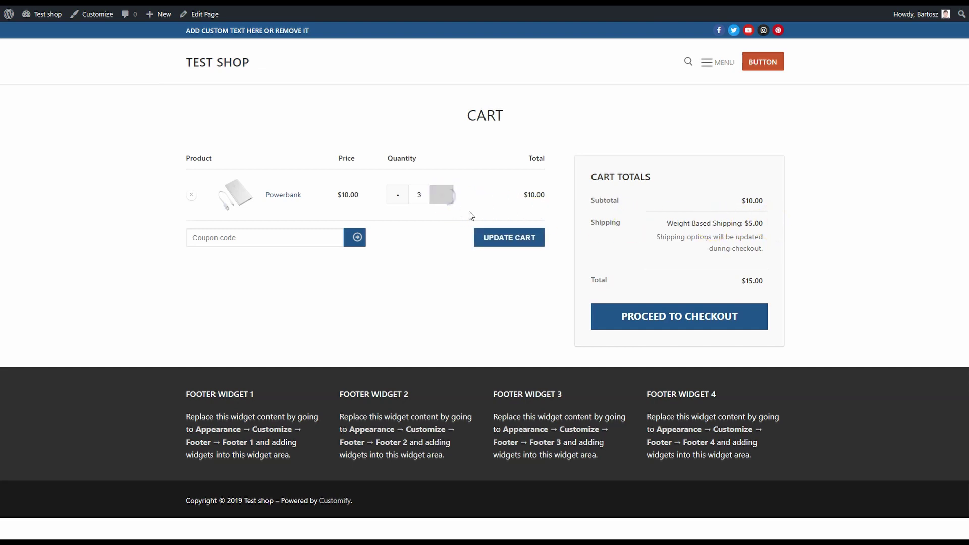
click(522, 236)
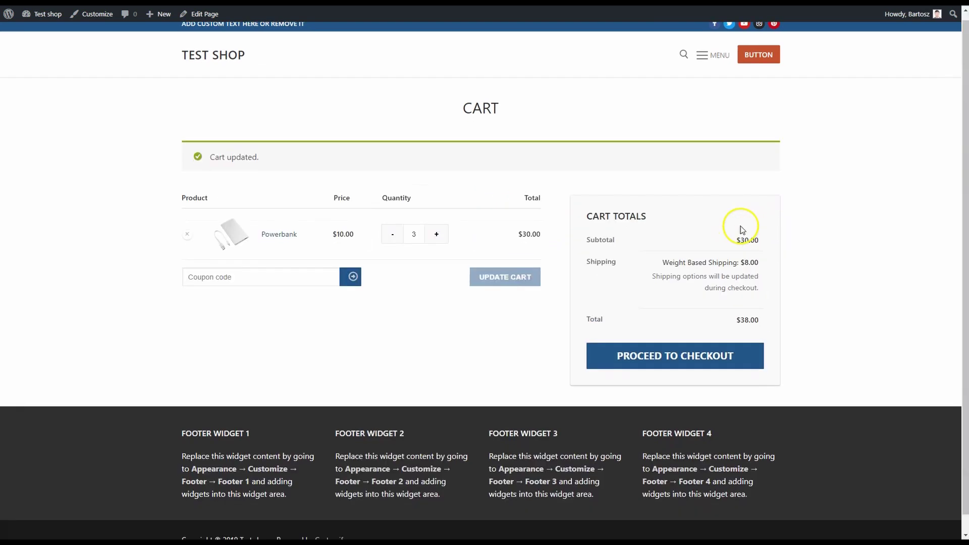
scroll(742, 230, down, 1)
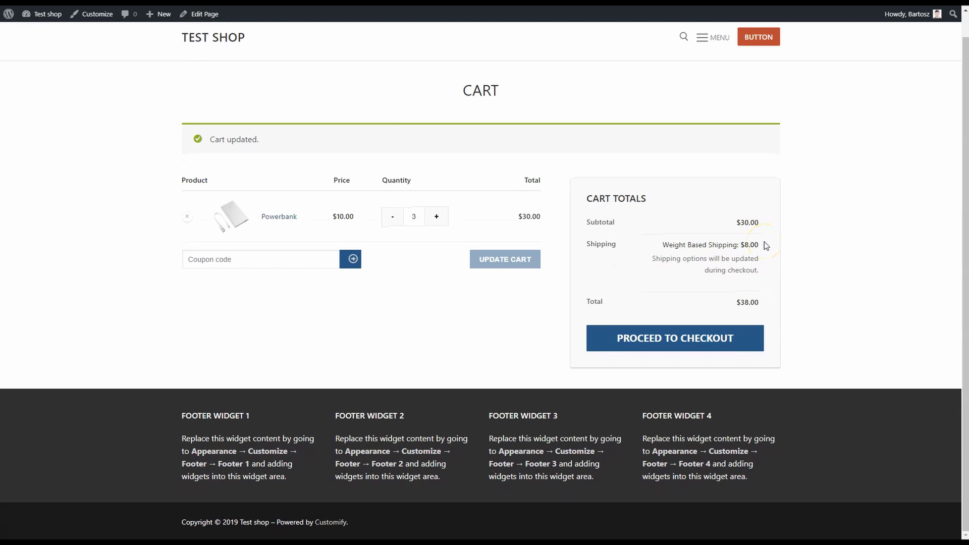
- Raise the Powerbank quantity to 5, then to 11, updating the cart each time
click(437, 217)
click(437, 217)
click(493, 258)
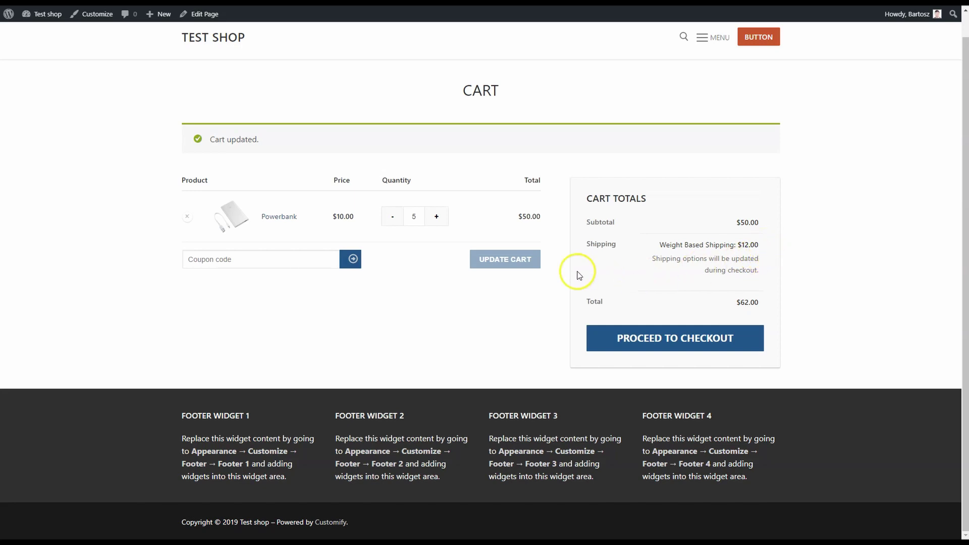
click(437, 218)
click(440, 219)
click(440, 219)
click(440, 219)
click(440, 220)
click(441, 220)
click(534, 264)
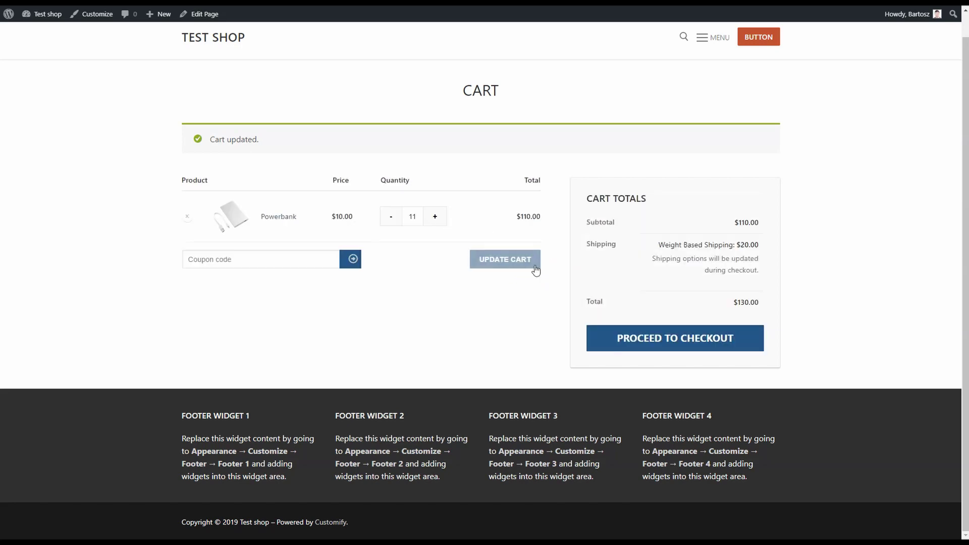
- Highlight the $20.00 shipping cost and proceed to checkout
drag(737, 247, 759, 248)
click(766, 245)
click(730, 344)
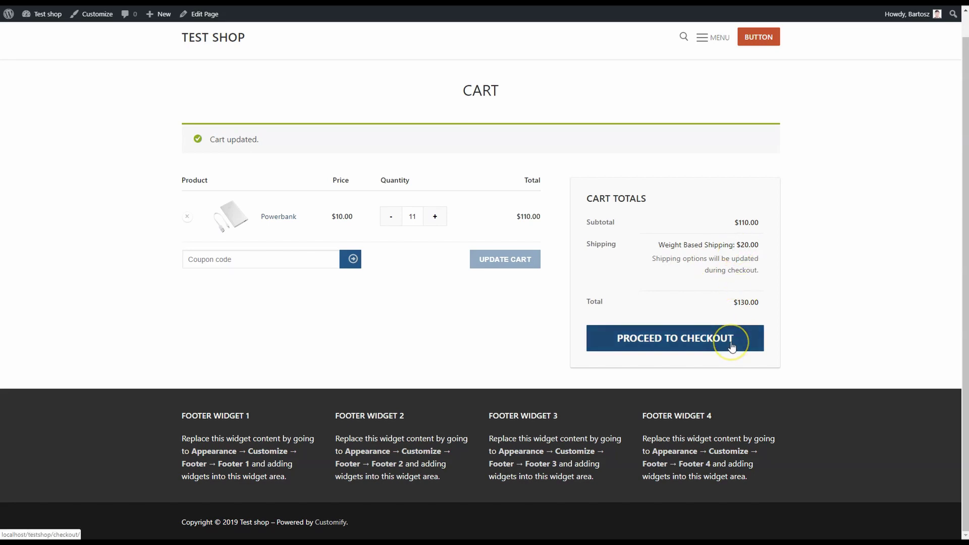
click(731, 345)
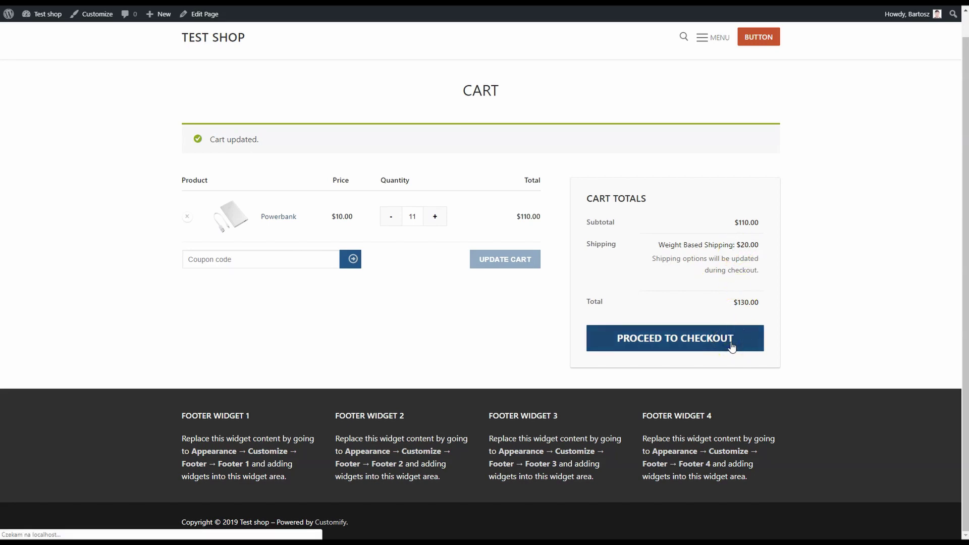